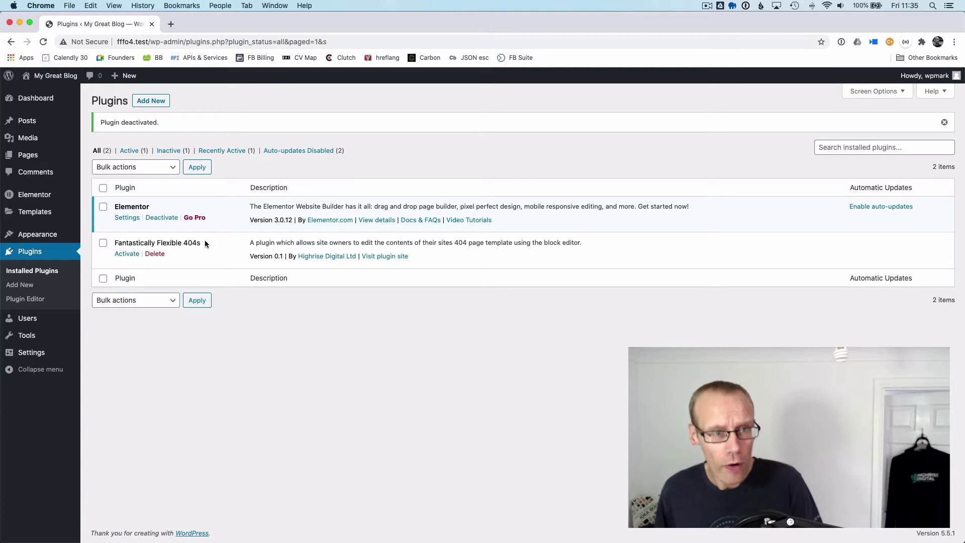
# Load the nonexistent address /fgfgfgfg in a new tab to show the theme's default Page Not Found page.
pyautogui.keyDown('super'); pyautogui.click(128, 76); pyautogui.keyUp('super')
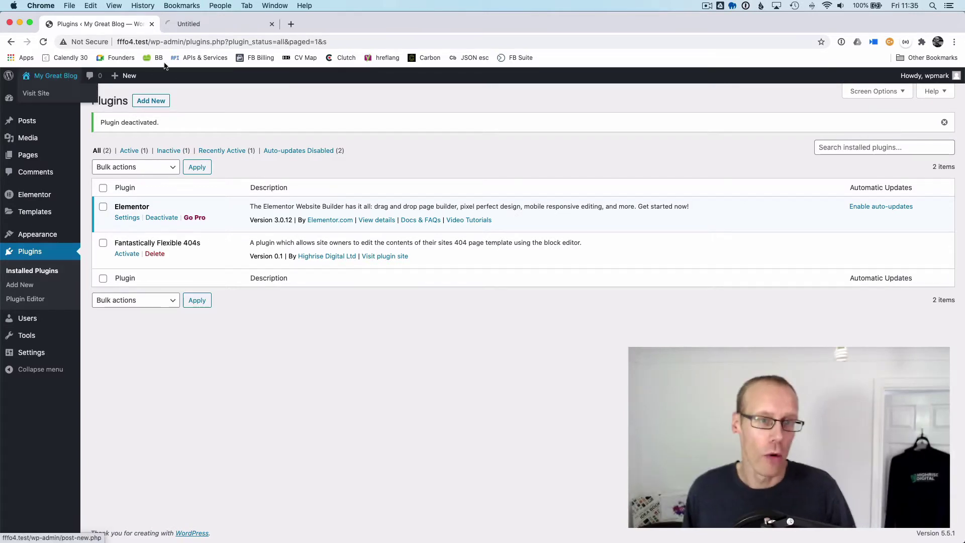
pyautogui.click(198, 24)
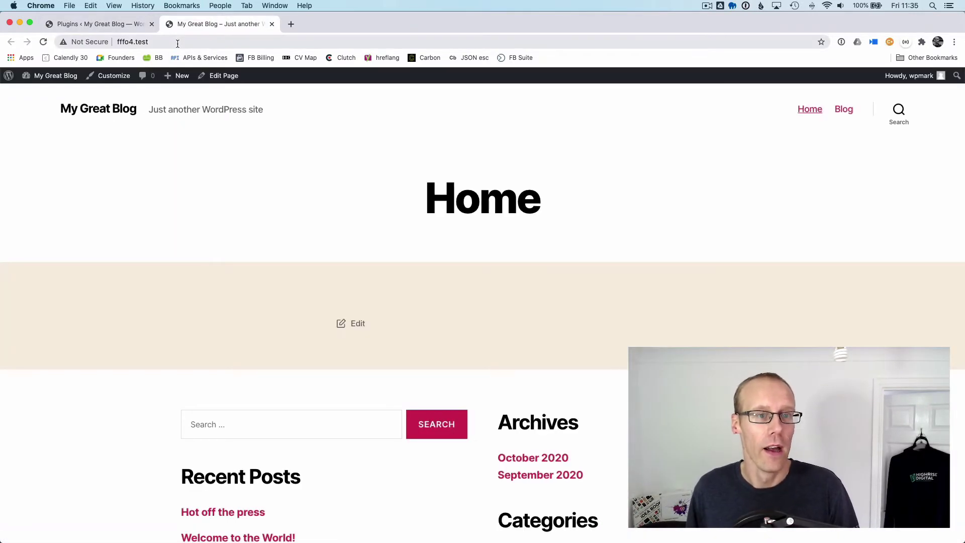
pyautogui.click(189, 43)
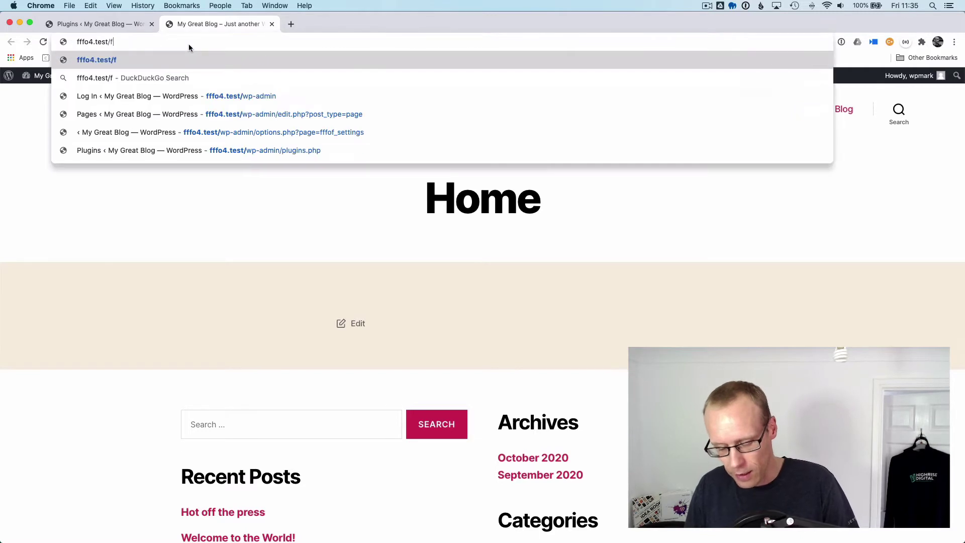
pyautogui.write('fgfgfgfg')
pyautogui.press('Return')
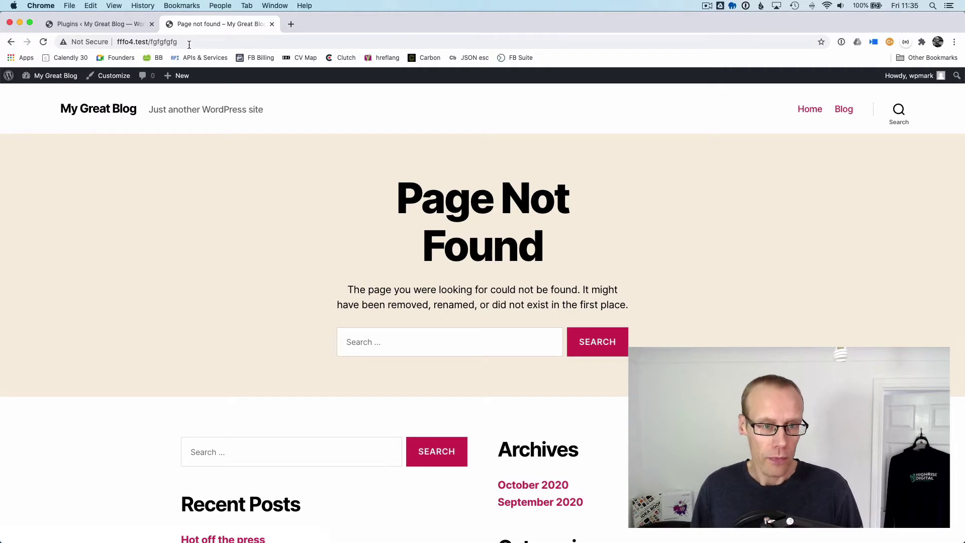
pyautogui.click(111, 24)
# Open Twenty Twenty's 404 Template (404.php) in the Theme Editor, past the editing warning.
pyautogui.moveTo(50, 237)
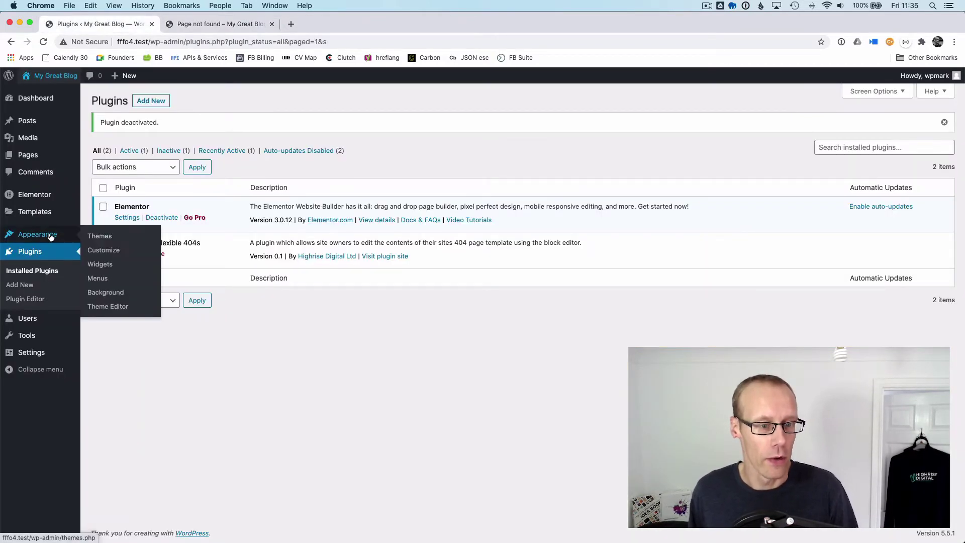
pyautogui.keyDown('super'); pyautogui.click(107, 306); pyautogui.keyUp('super')
pyautogui.click(210, 26)
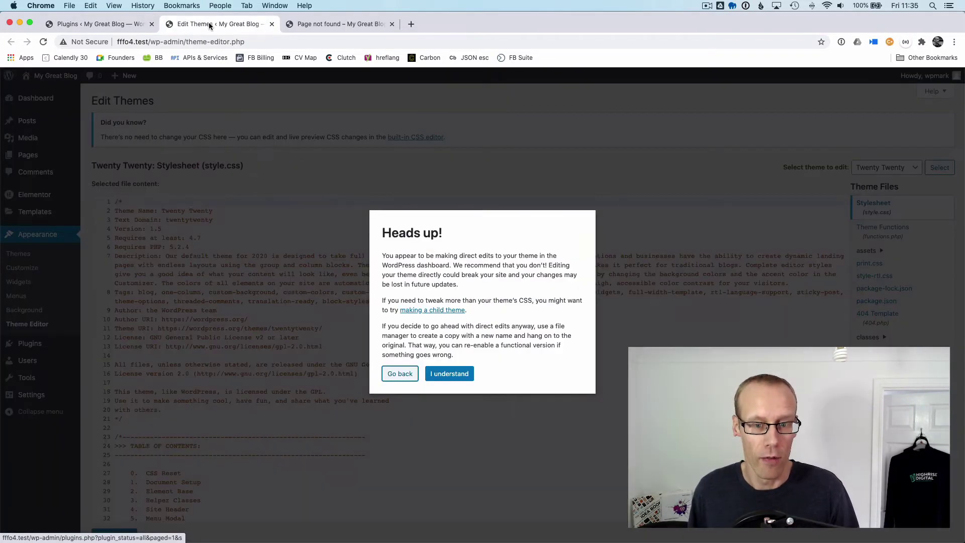
pyautogui.click(446, 376)
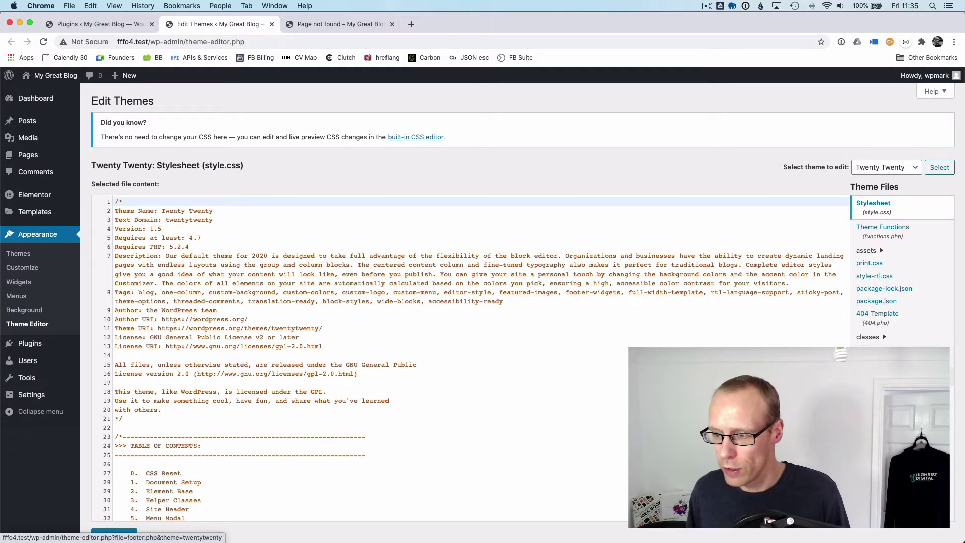
pyautogui.scroll(-1, 878, 314)
pyautogui.click(877, 313)
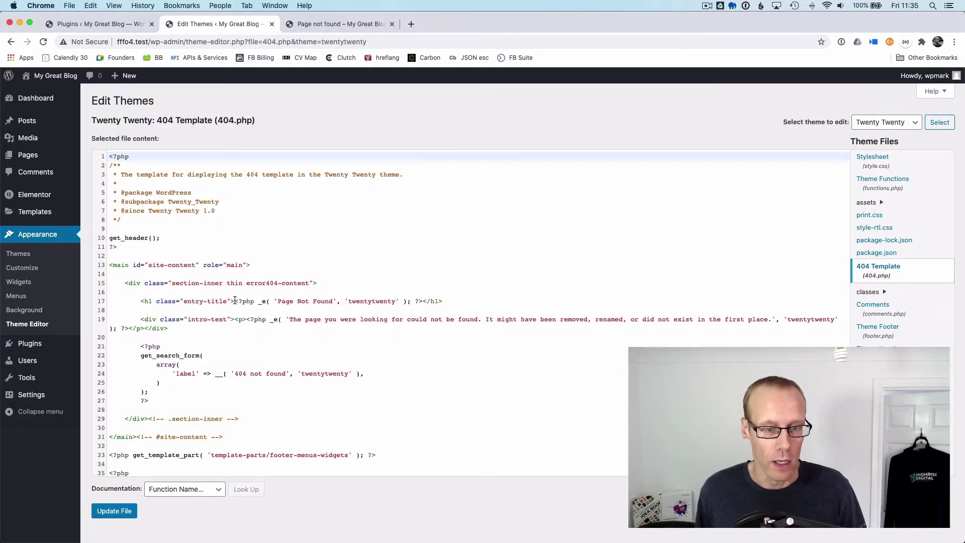
# Highlight the Page Not Found heading code on line 17, then return to the default 404 page.
pyautogui.moveTo(234, 300); pyautogui.dragTo(380, 300)
pyautogui.click(381, 300)
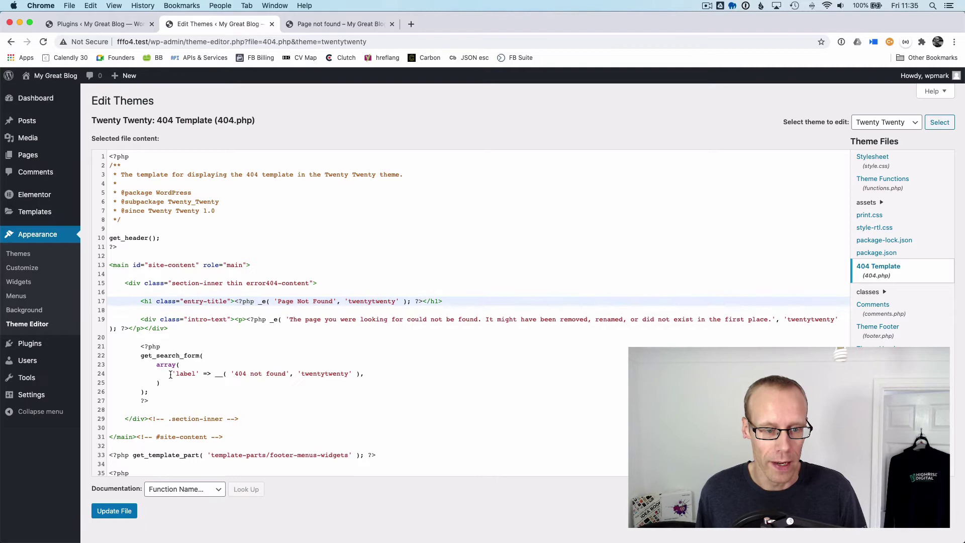
pyautogui.click(316, 26)
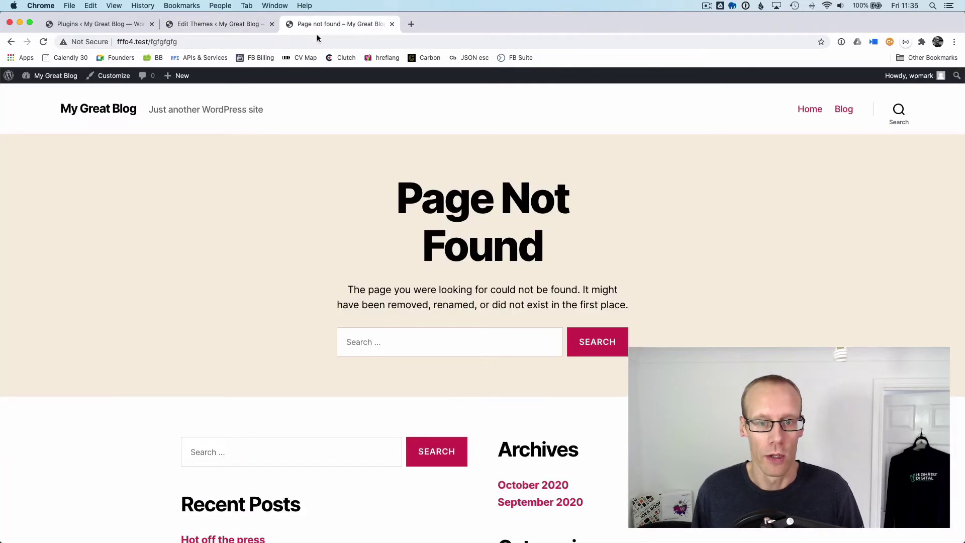
# Review All Pages, with Elementor 404 and Gutenberg 404, close the old Plugins tab, and return to Plugins.
pyautogui.click(221, 26)
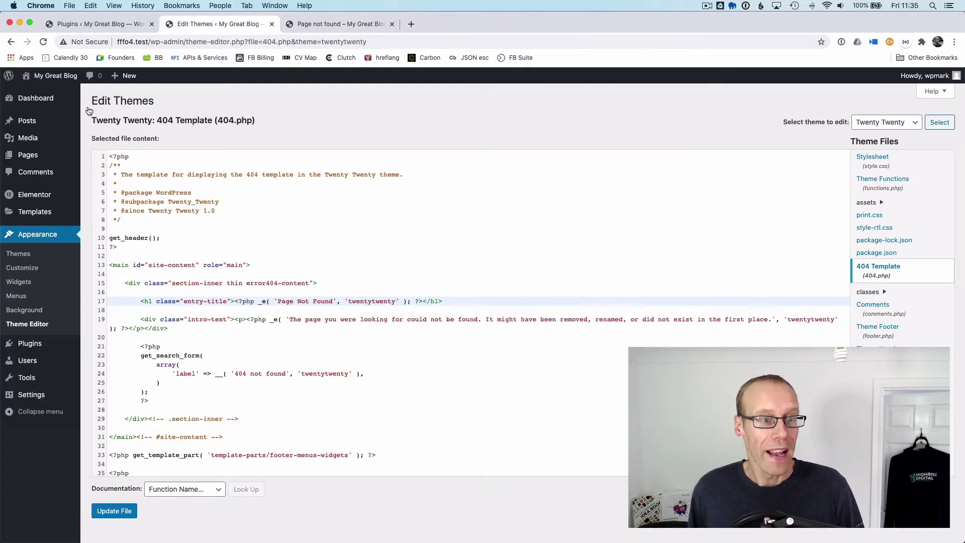
pyautogui.click(28, 160)
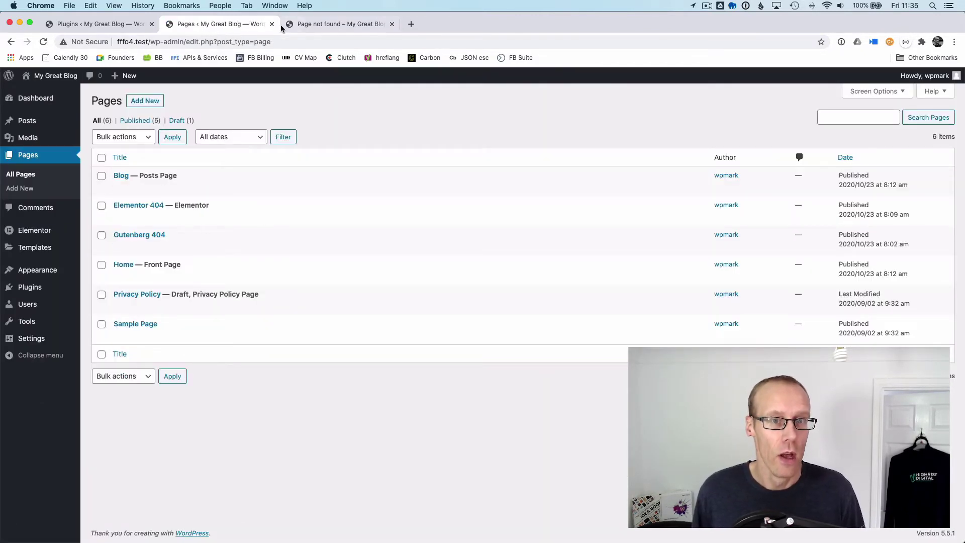
pyautogui.click(151, 24)
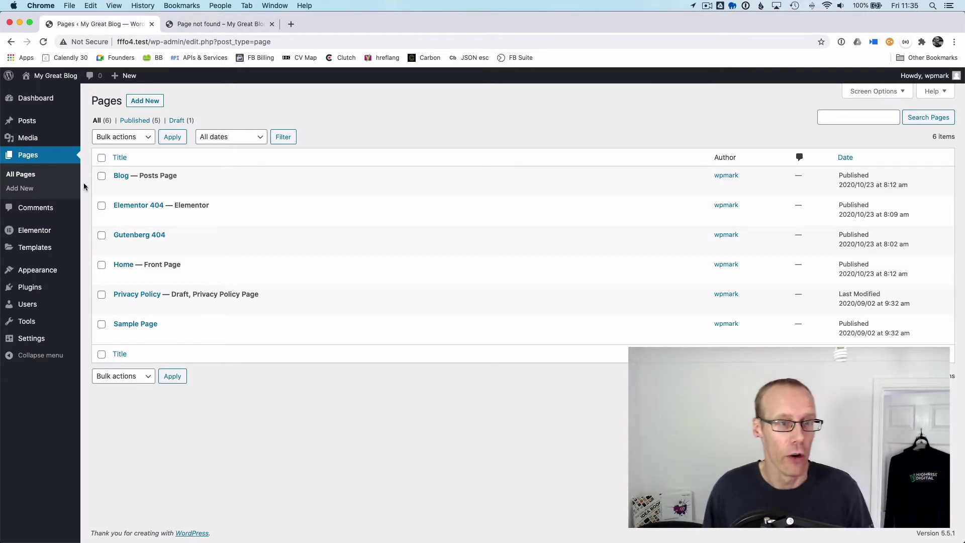
pyautogui.click(30, 287)
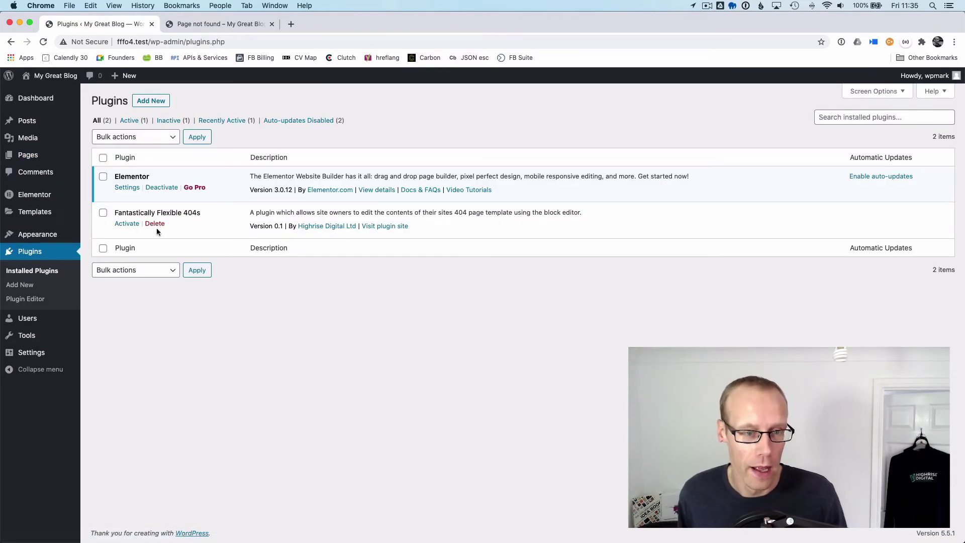
# Activate Fantastically Flexible 404s and save Gutenberg 404 as its Page for 404 Content.
pyautogui.click(127, 224)
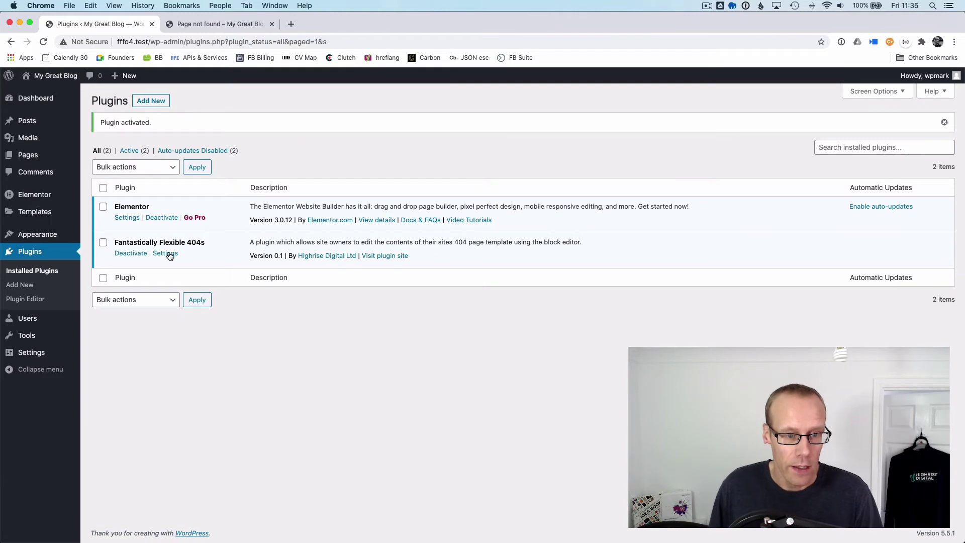
pyautogui.click(170, 255)
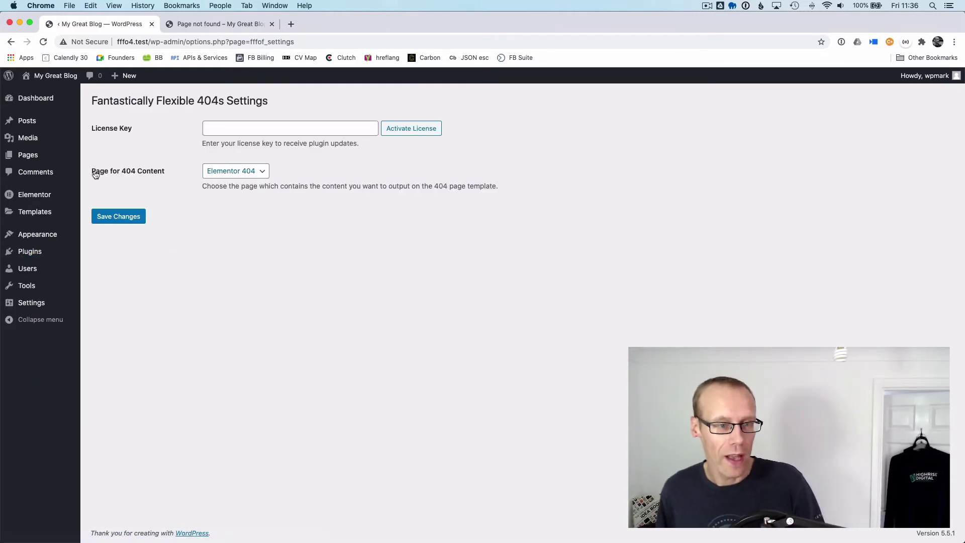
pyautogui.moveTo(36, 161)
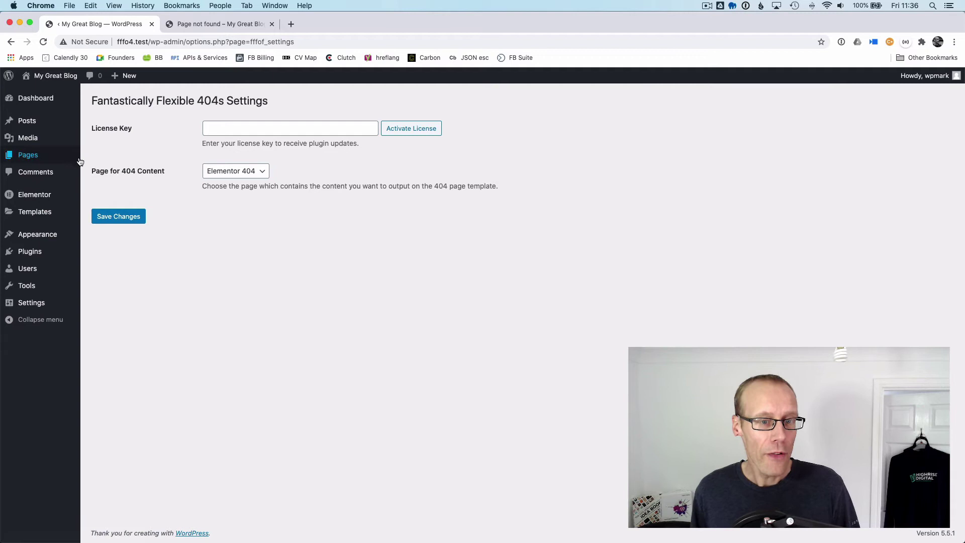
pyautogui.click(234, 172)
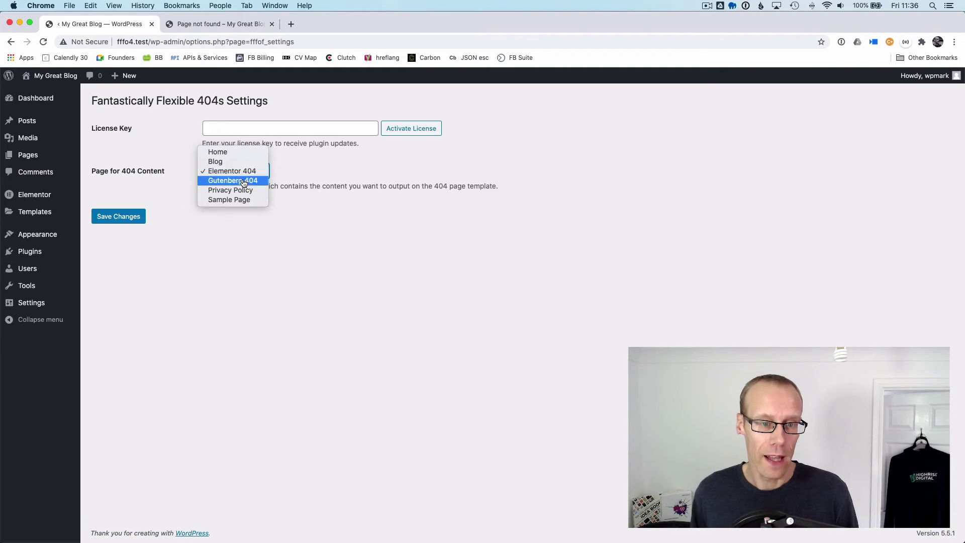
pyautogui.click(240, 181)
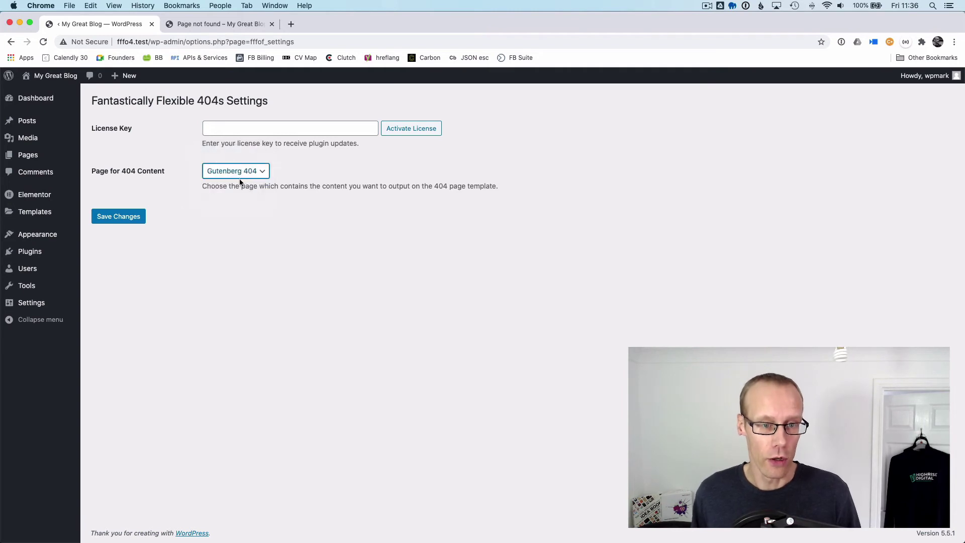
pyautogui.click(123, 217)
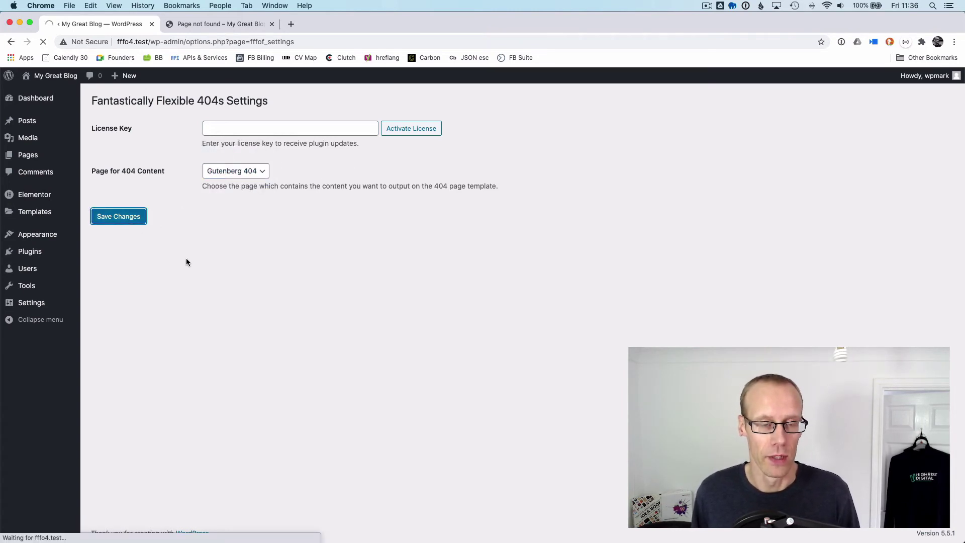
# Reload the missing /fgfgfgfg page and scroll through the Gutenberg 404 content it now shows.
pyautogui.click(225, 23)
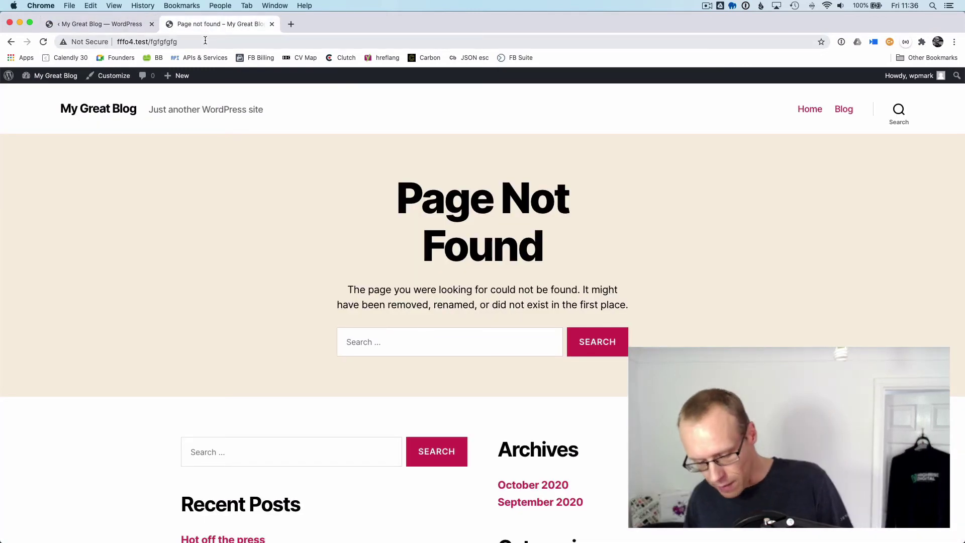
pyautogui.press('super+r')
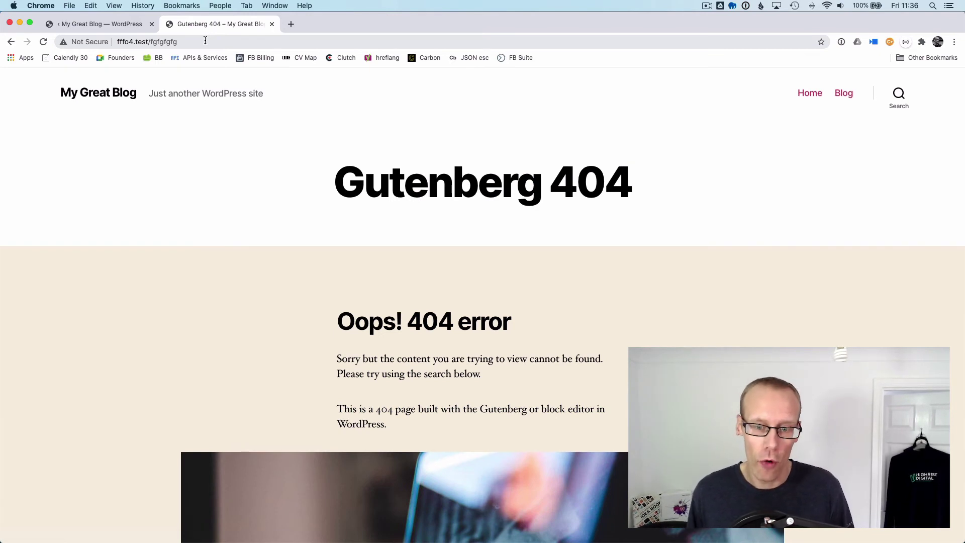
pyautogui.scroll(-10, 409, 261)
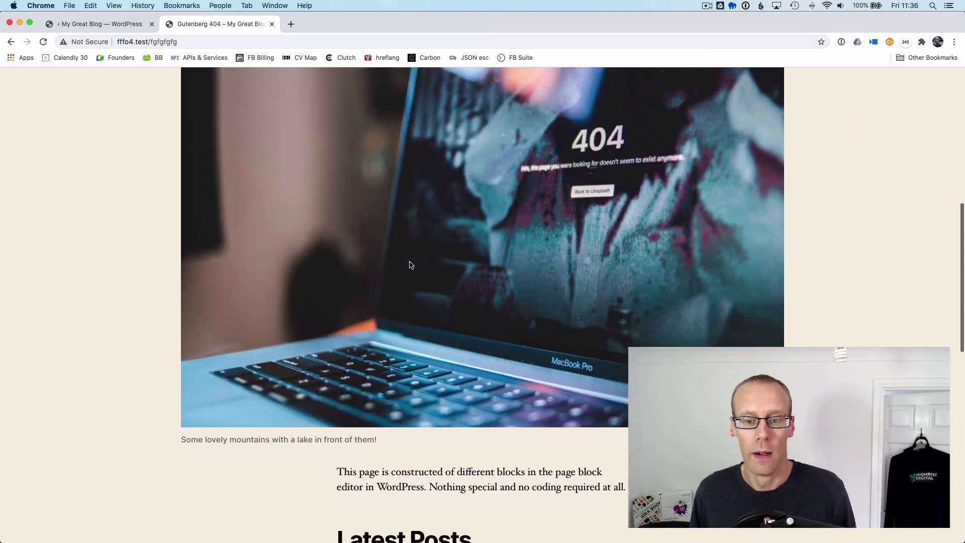
pyautogui.scroll(-7, 409, 264)
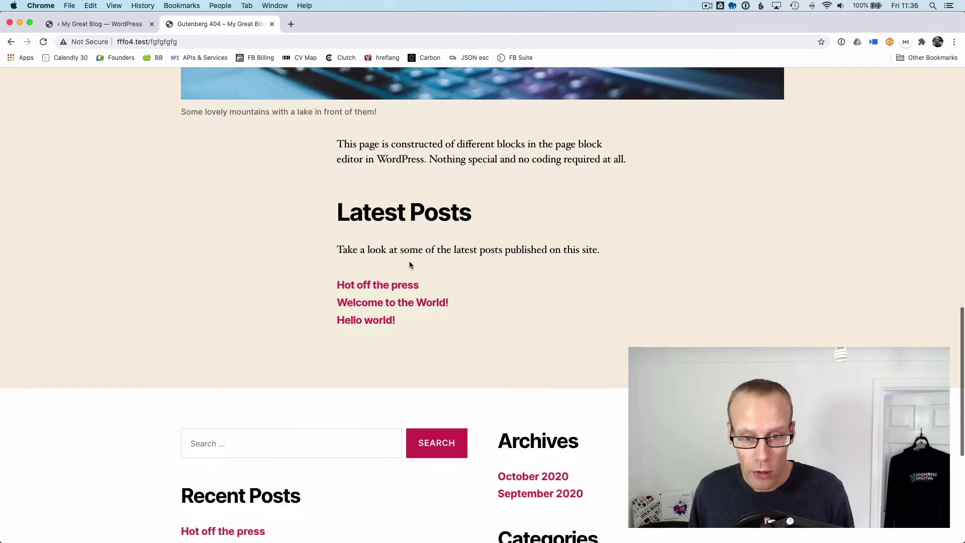
pyautogui.scroll(15, 409, 262)
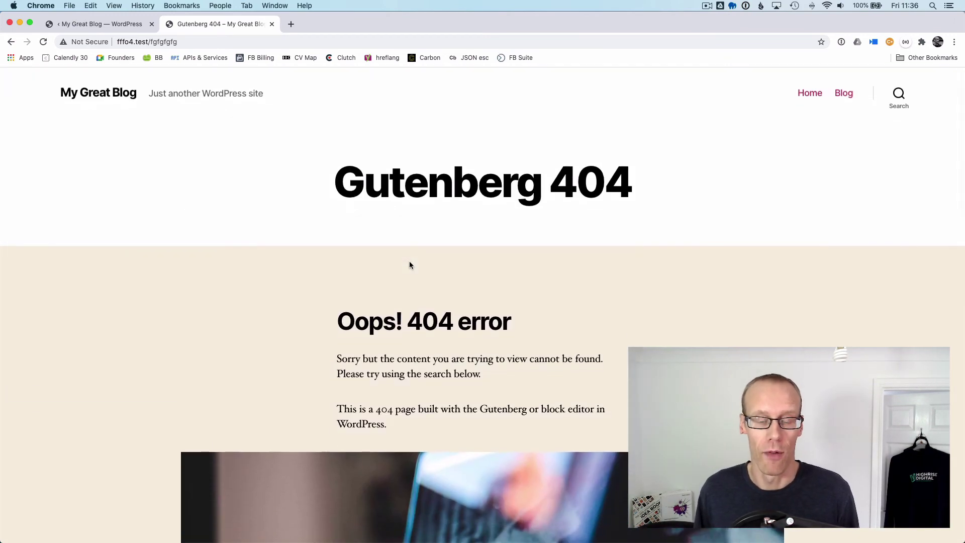
# Save Elementor 404 as the Page for 404 Content and reload the missing page to show it.
pyautogui.click(126, 24)
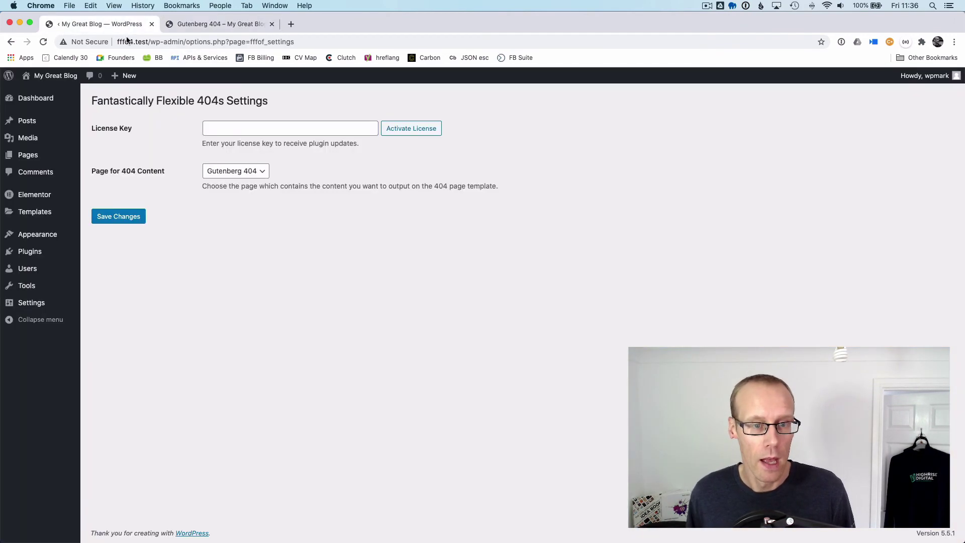
pyautogui.click(243, 171)
pyautogui.click(243, 161)
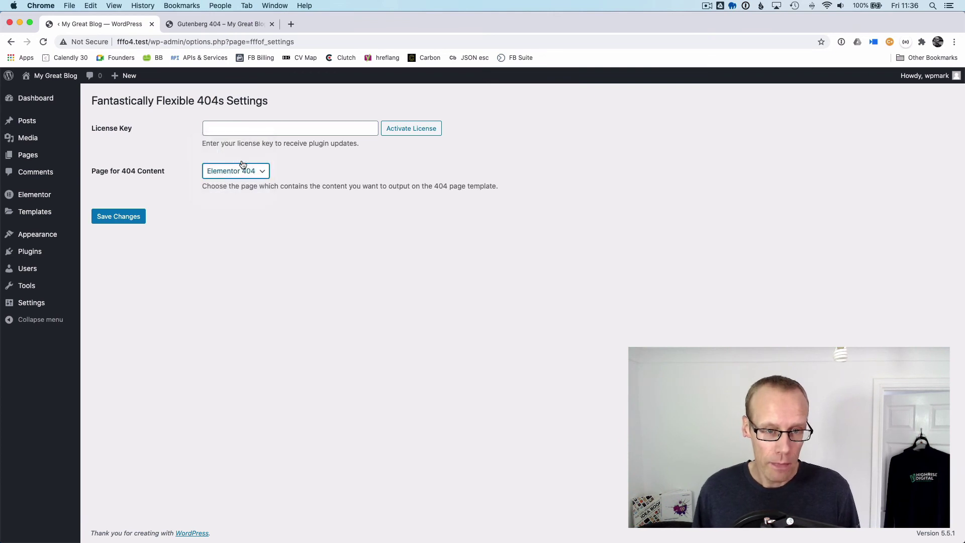
pyautogui.click(126, 216)
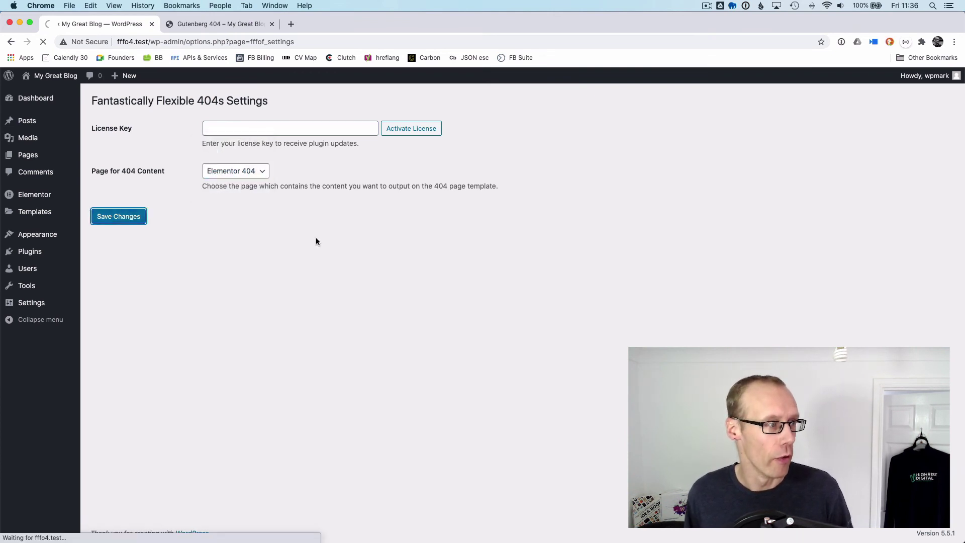
pyautogui.click(228, 25)
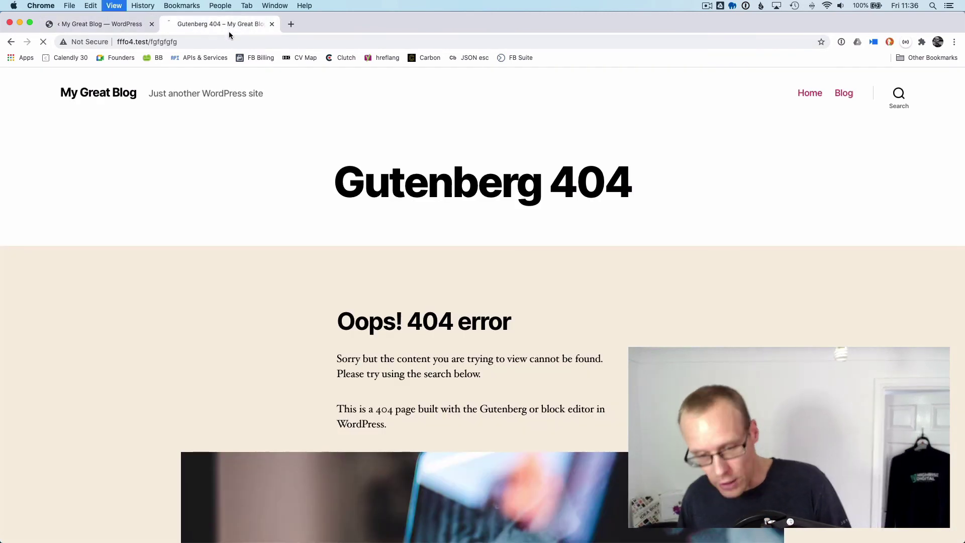
pyautogui.press('super+r')
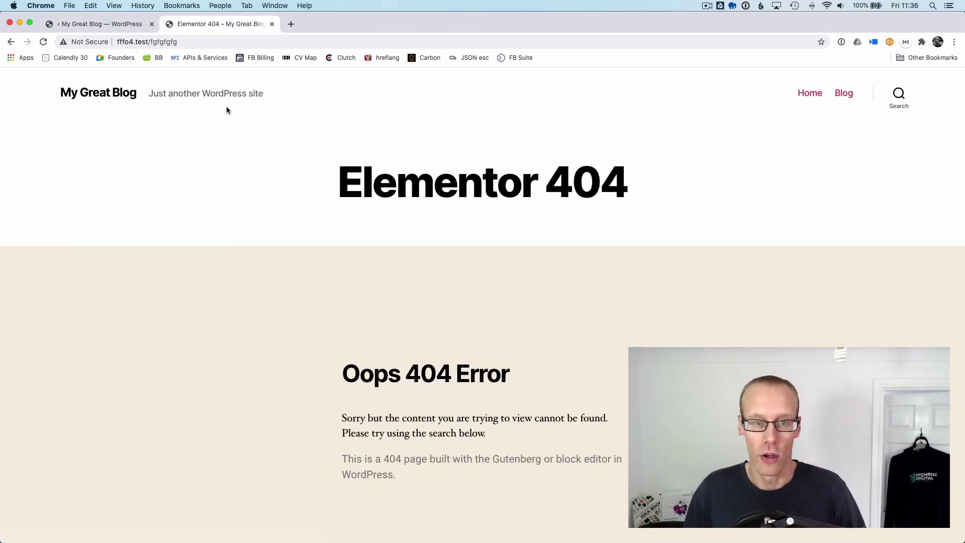